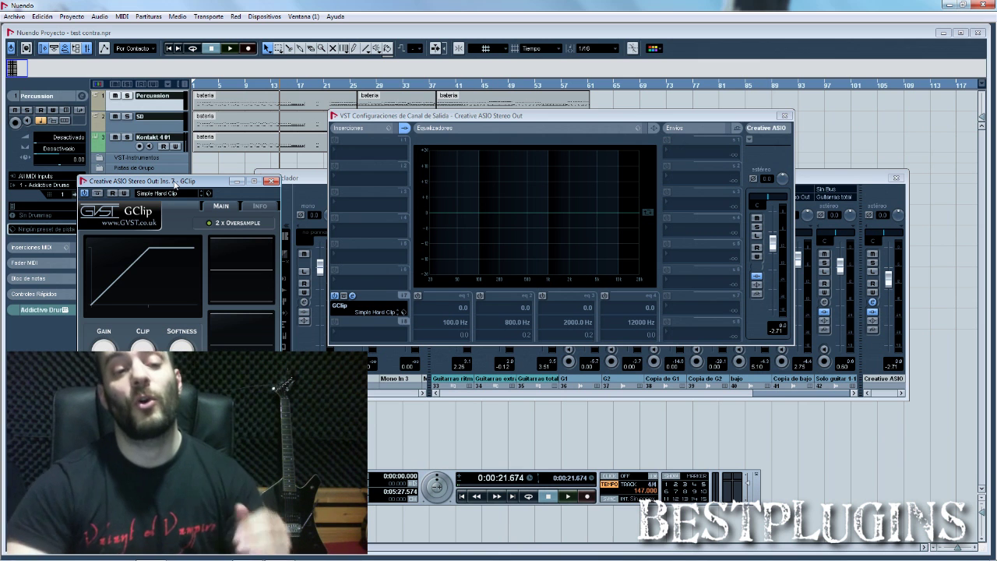
- Move the GClip window beside the output channel settings and audition the mix from about 0:00:42
{"action": "left_click_drag", "start_coordinate": [175, 183], "coordinate": [229, 166]}
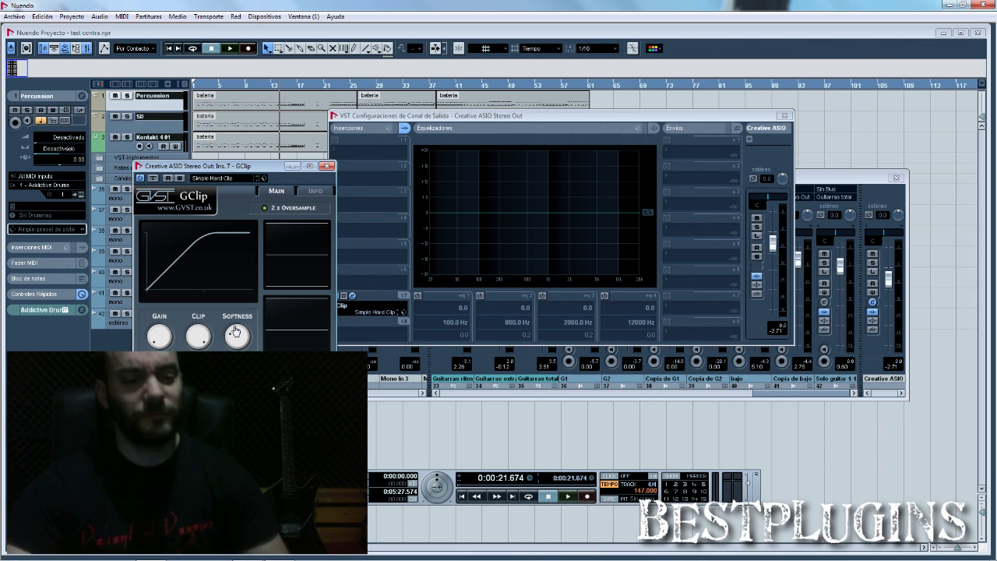
{"action": "left_click_drag", "start_coordinate": [253, 167], "coordinate": [292, 224]}
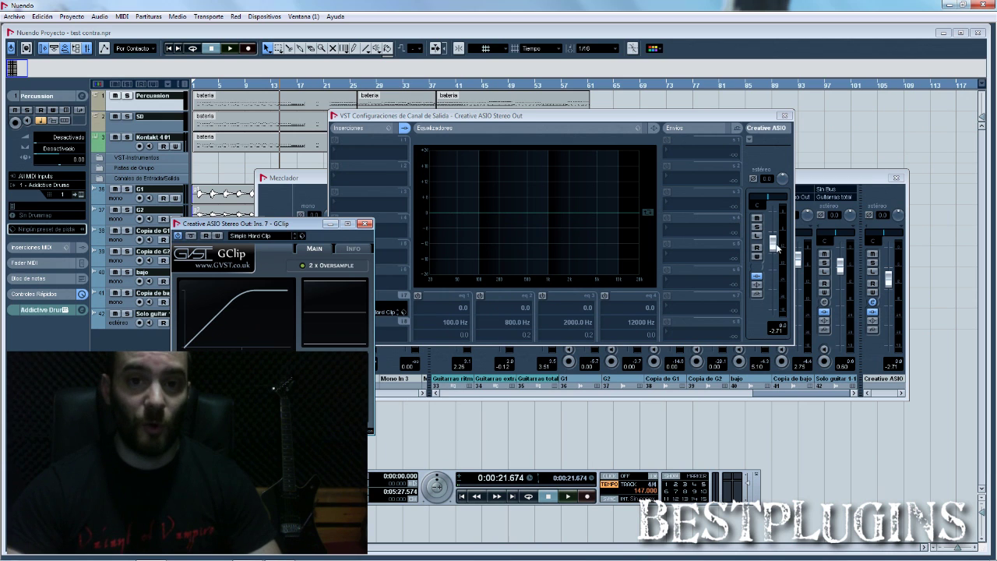
{"action": "left_click", "coordinate": [496, 497]}
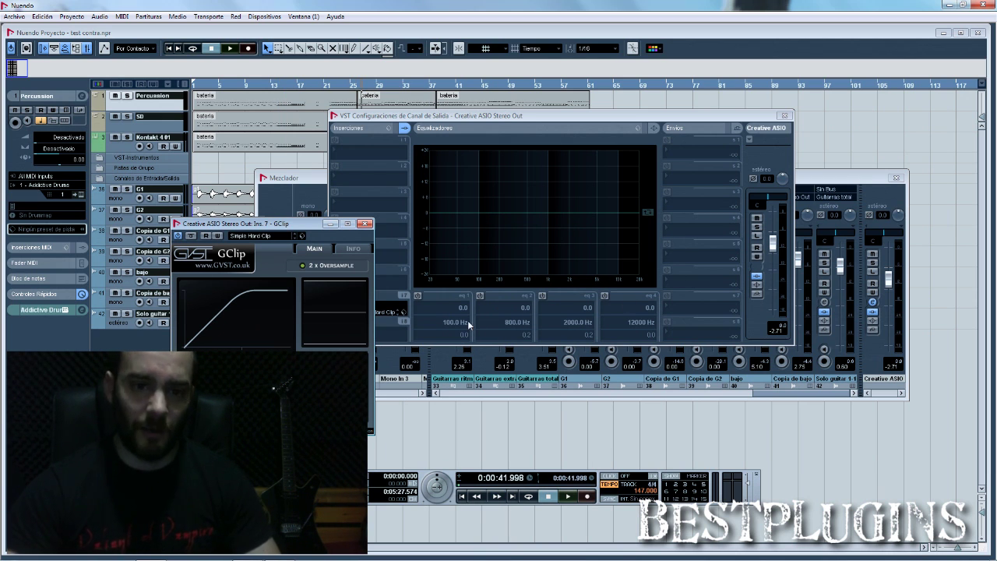
{"action": "key", "text": "space"}
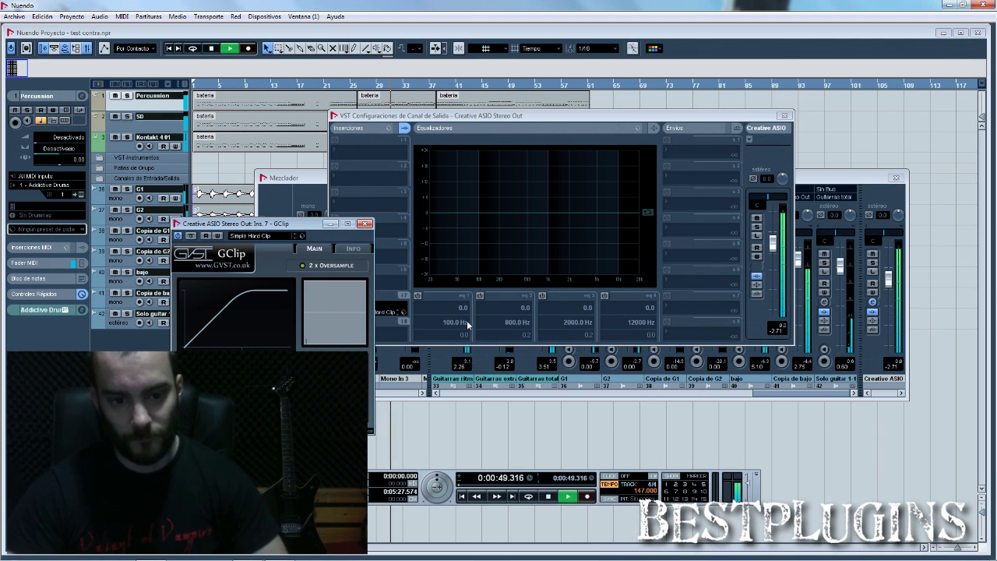
{"action": "key", "text": "space"}
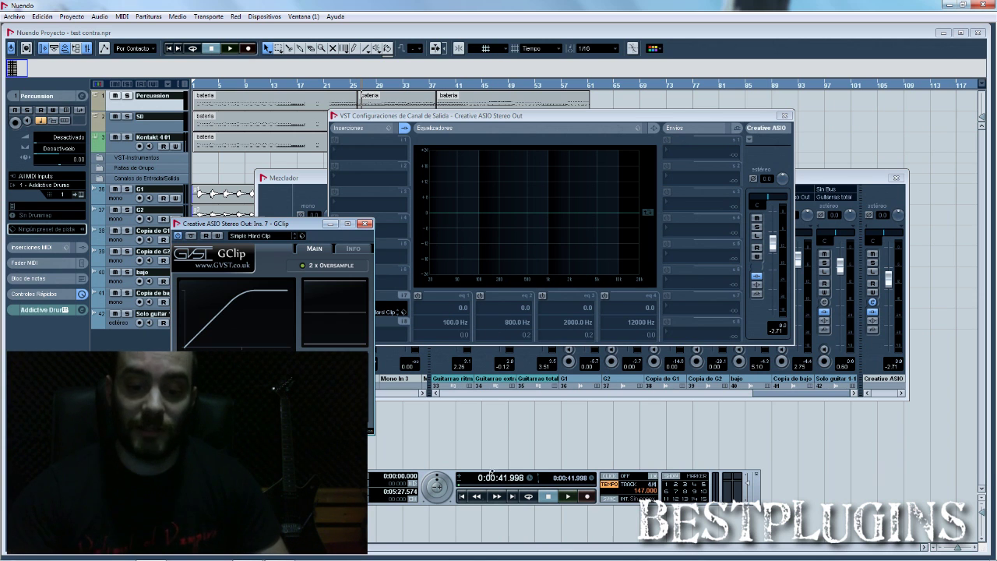
- Audition the mix through GClip from about 0:00:25, and again from about 0:00:42.6
{"action": "left_click_drag", "start_coordinate": [478, 499], "coordinate": [478, 499]}
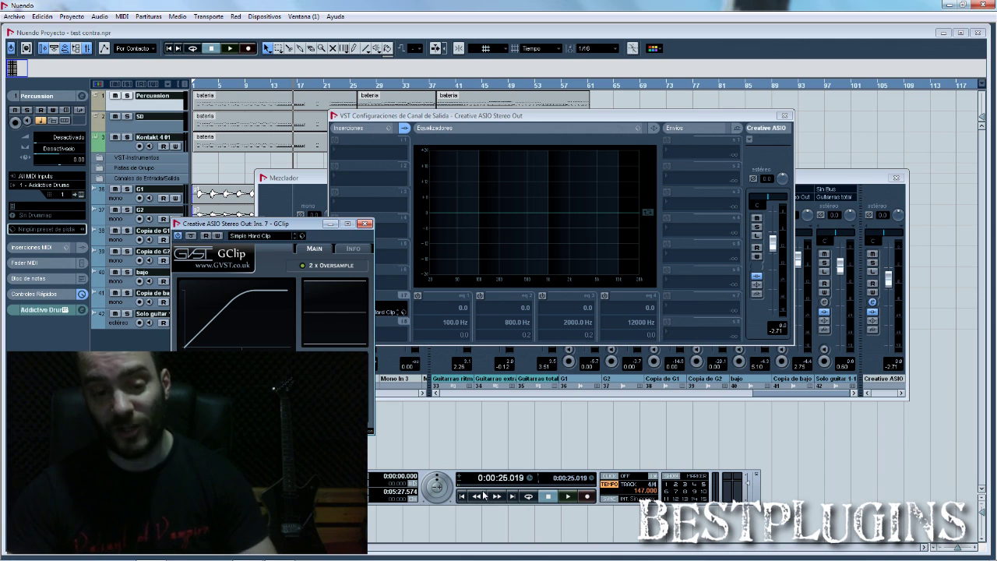
{"action": "key", "text": "space"}
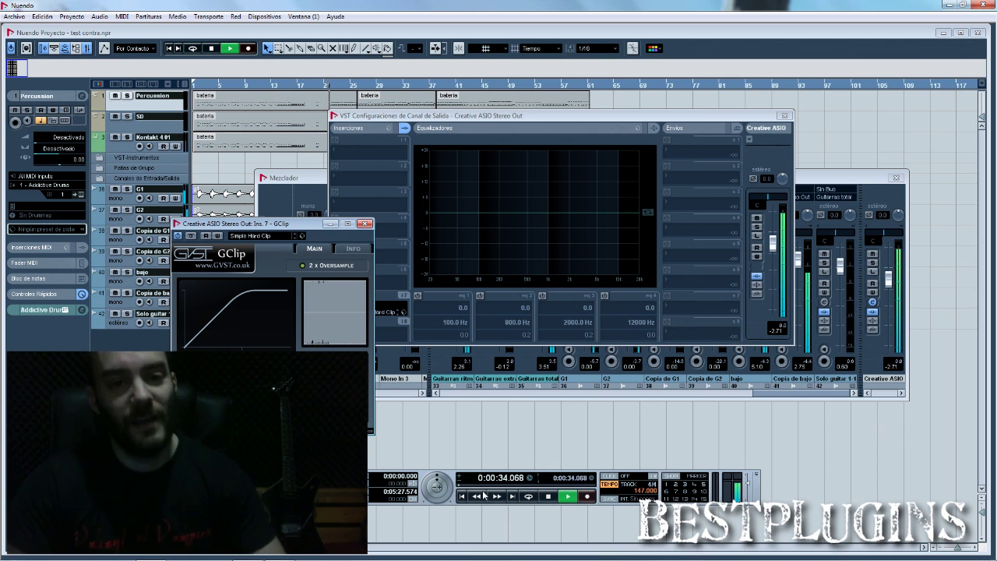
{"action": "key", "text": "space"}
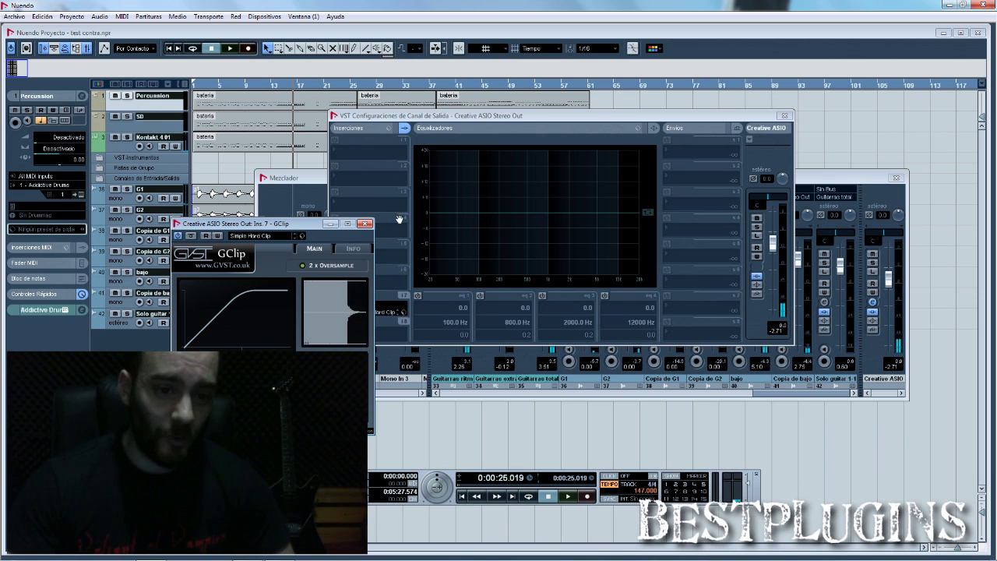
{"action": "left_click", "coordinate": [497, 496]}
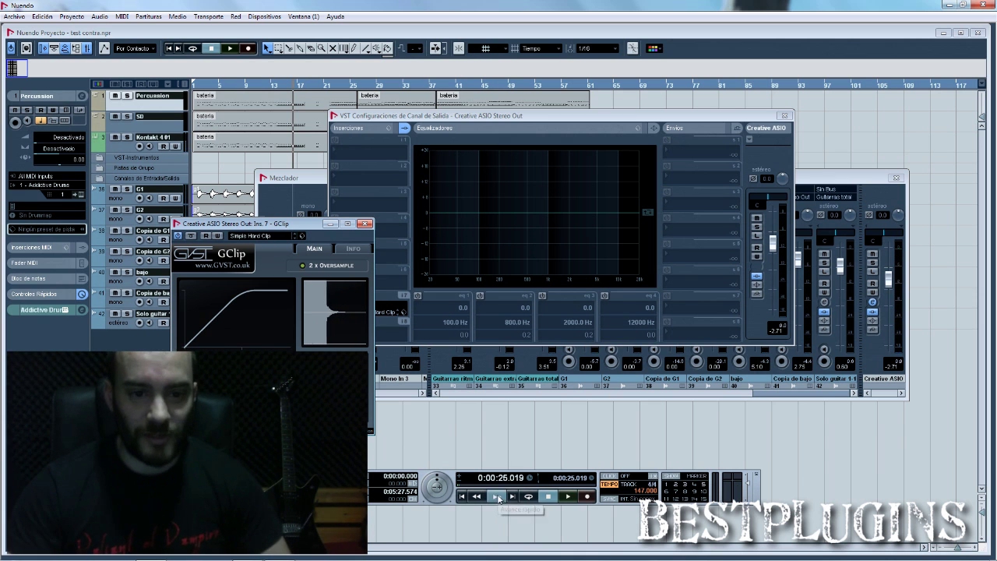
{"action": "key", "text": "space"}
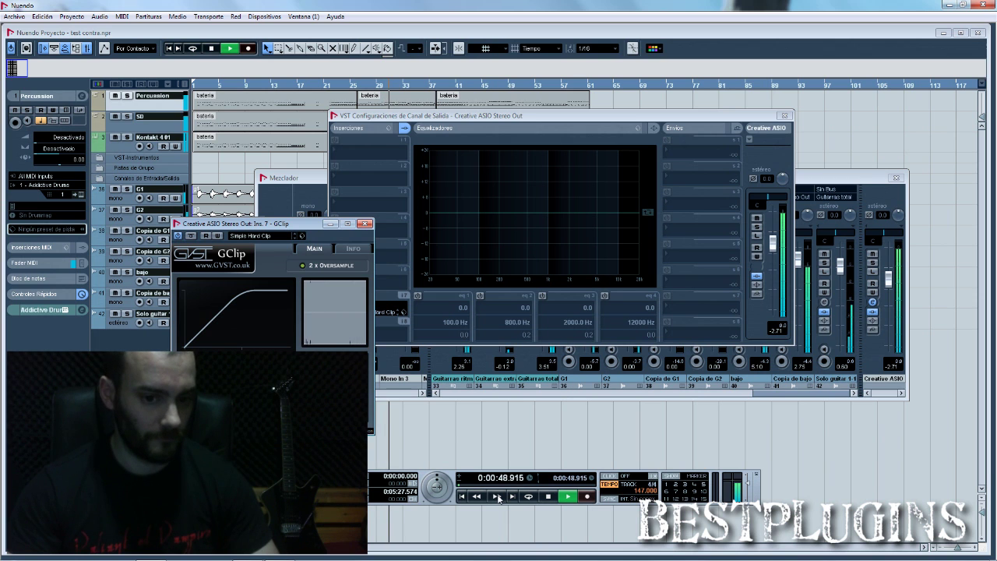
{"action": "key", "text": "space"}
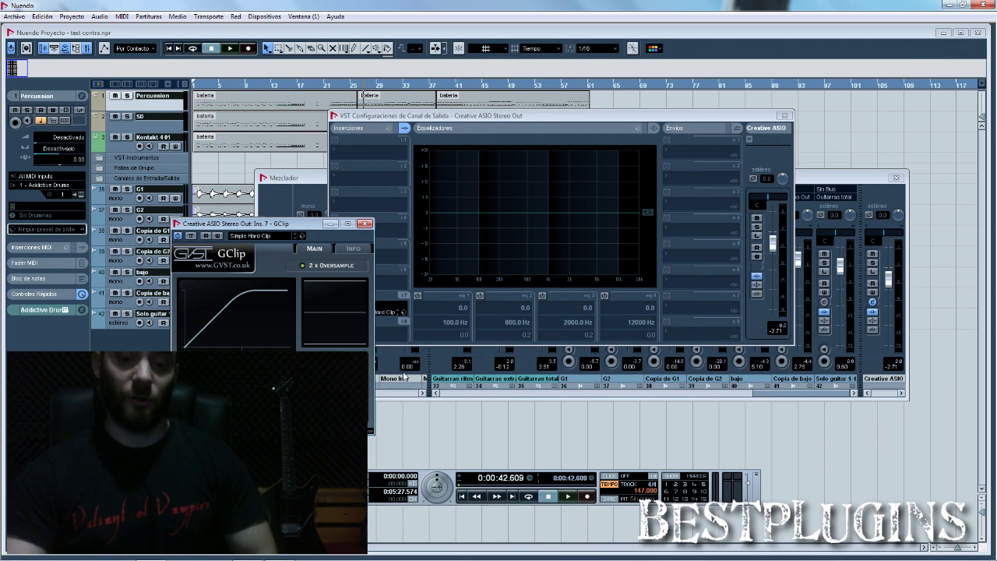
- Move the GClip window to uncover both of its waveform displays and audition the mix from about 0:00:27.3
{"action": "left_click_drag", "start_coordinate": [279, 227], "coordinate": [326, 210]}
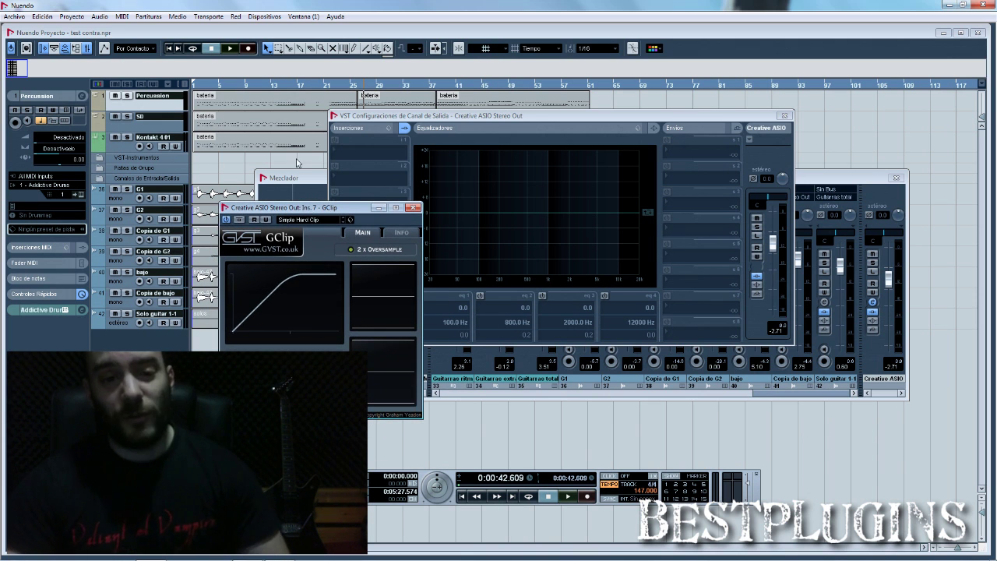
{"action": "left_click", "coordinate": [478, 497]}
{"action": "key", "text": "space"}
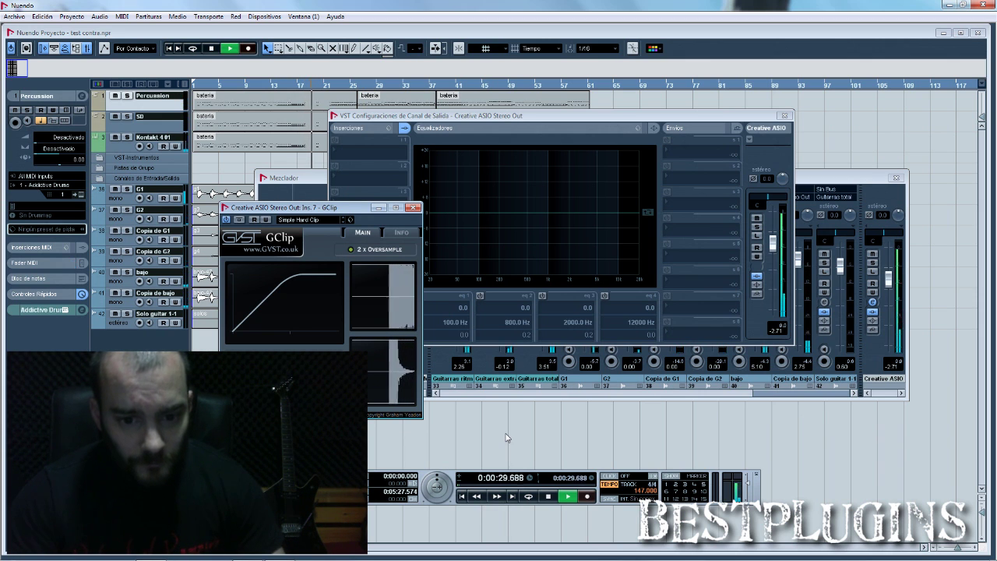
{"action": "key", "text": "space"}
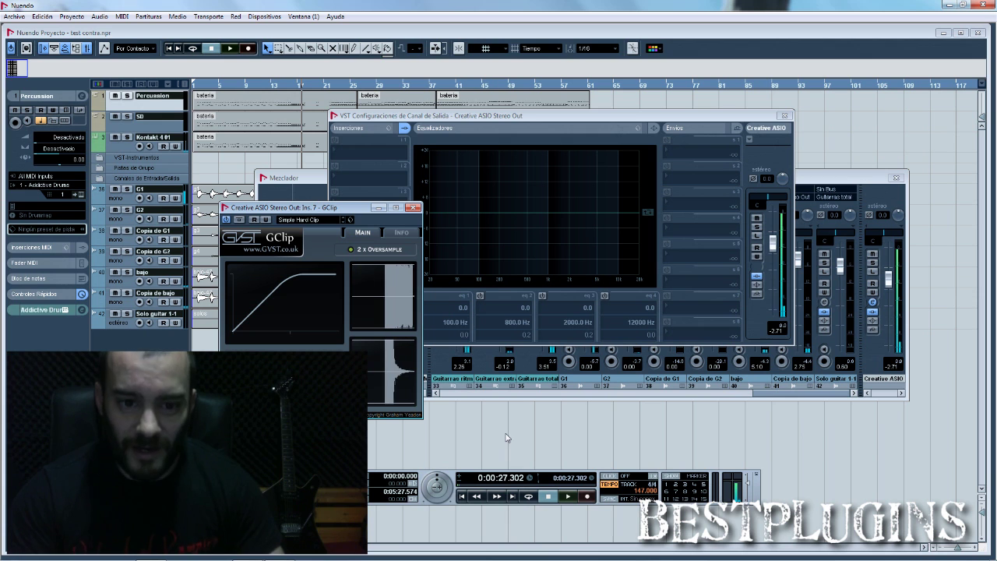
- Lower the Creative ASIO stereo output fader to -6.64 dB, audition the passage, and bring the GClip window to the front
{"action": "left_click", "coordinate": [773, 250]}
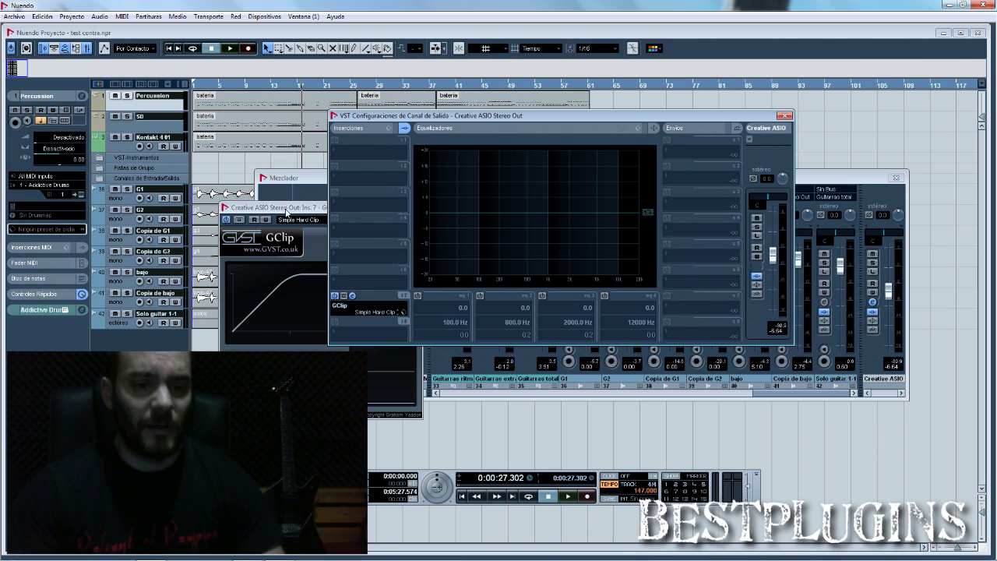
{"action": "key", "text": "space"}
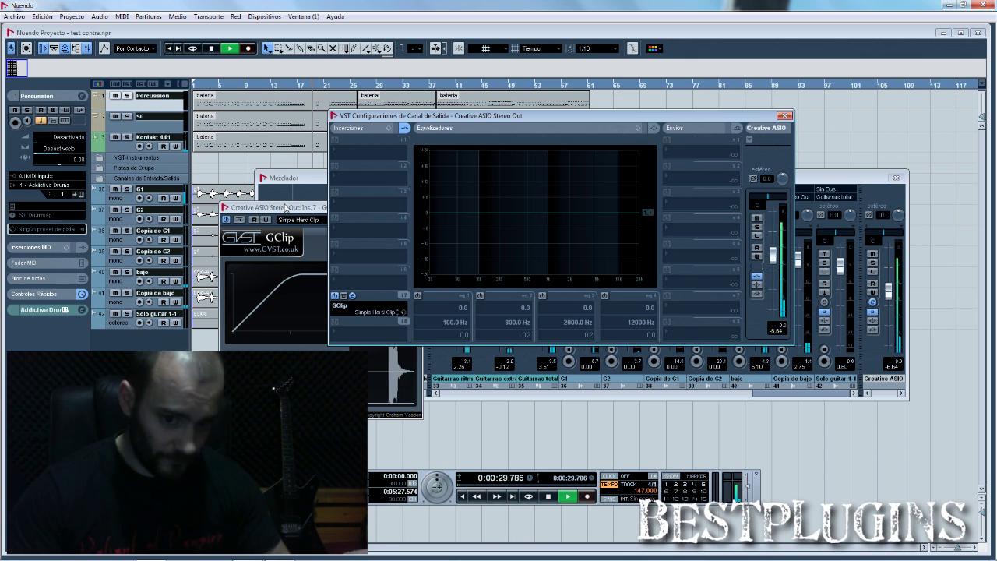
{"action": "key", "text": "space"}
{"action": "left_click", "coordinate": [285, 207]}
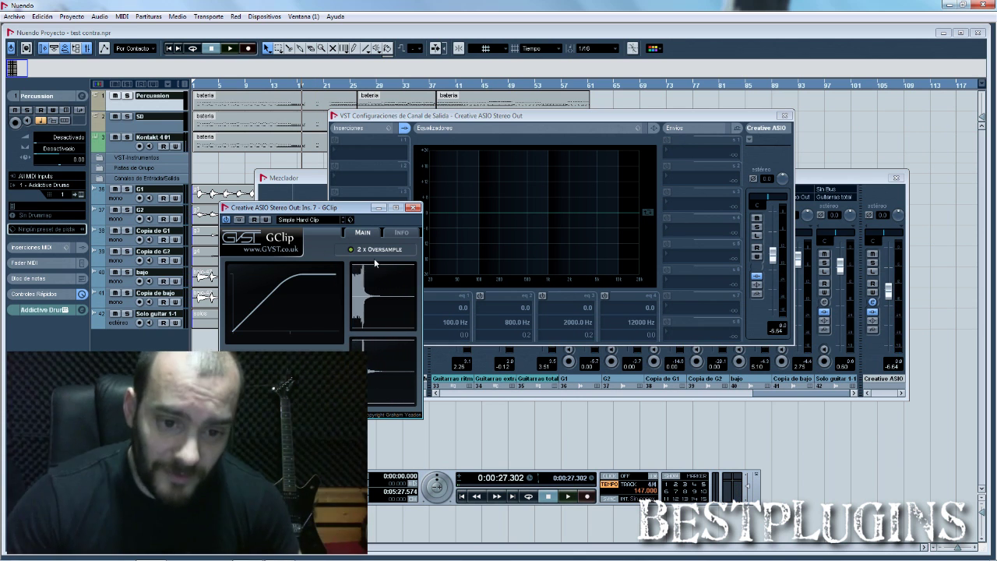
- Raise the Creative ASIO stereo output fader to -1.76 dB and audition the mix while watching GClip's waveform displays
{"action": "left_click_drag", "start_coordinate": [772, 257], "coordinate": [773, 249]}
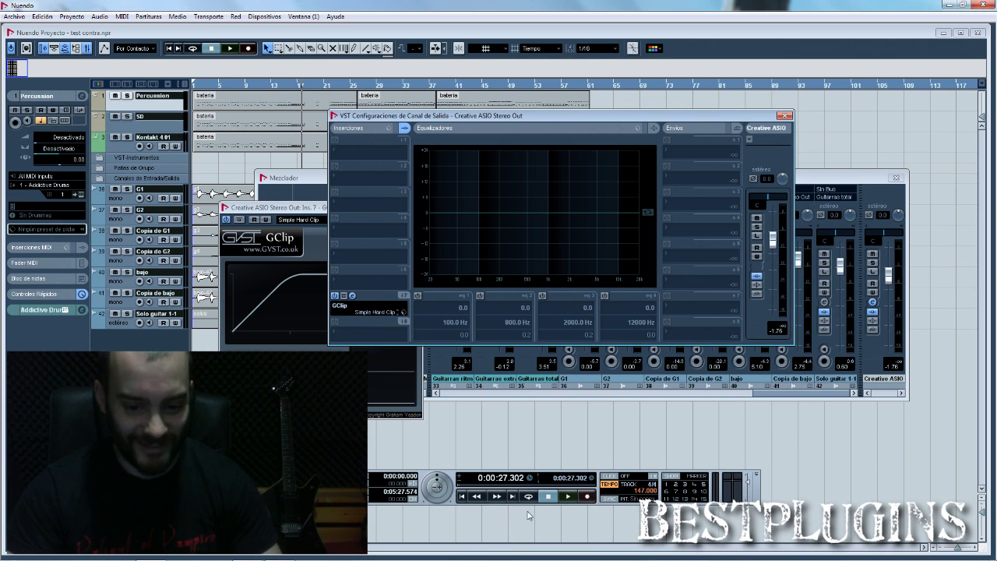
{"action": "key", "text": "space"}
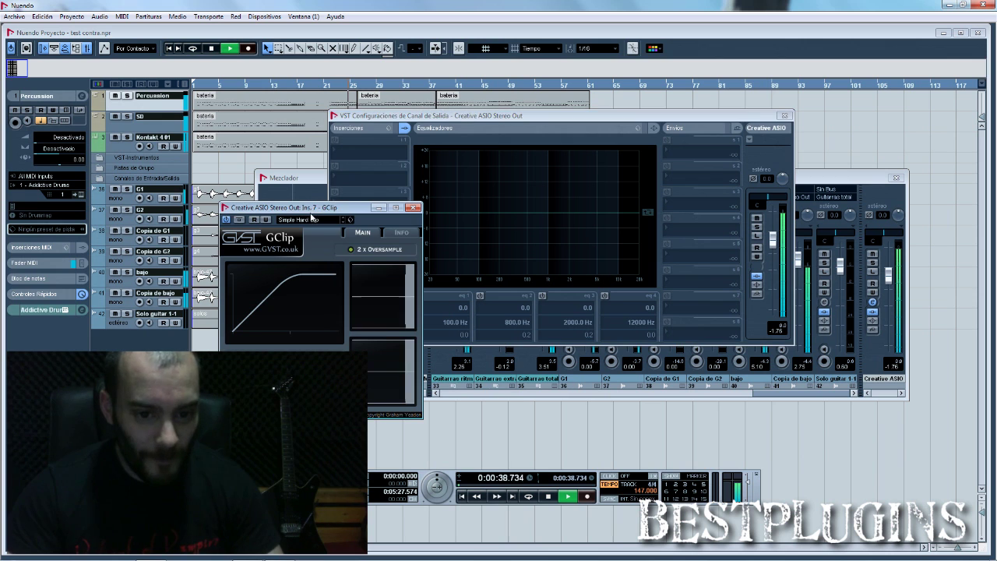
{"action": "left_click", "coordinate": [313, 217]}
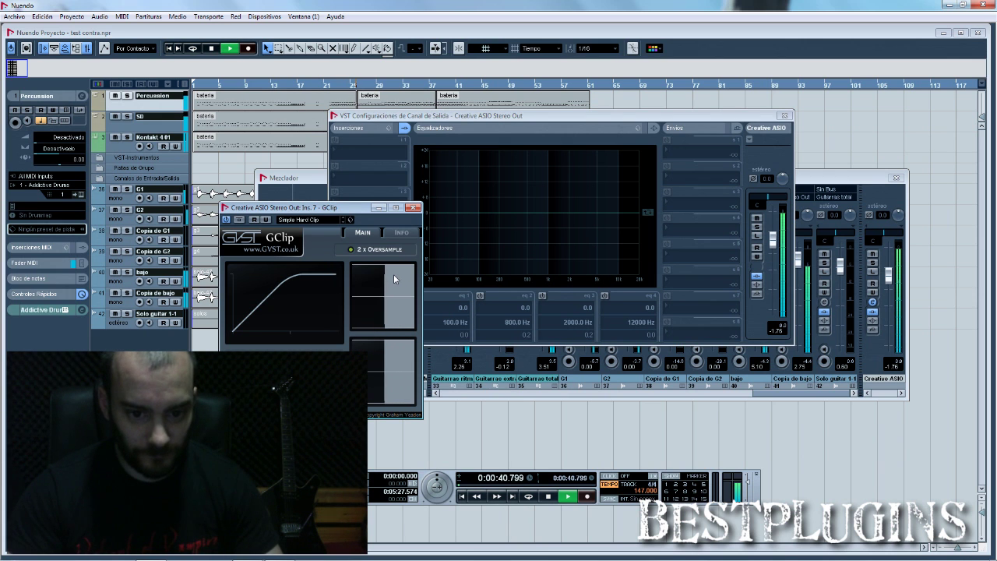
{"action": "key", "text": "space"}
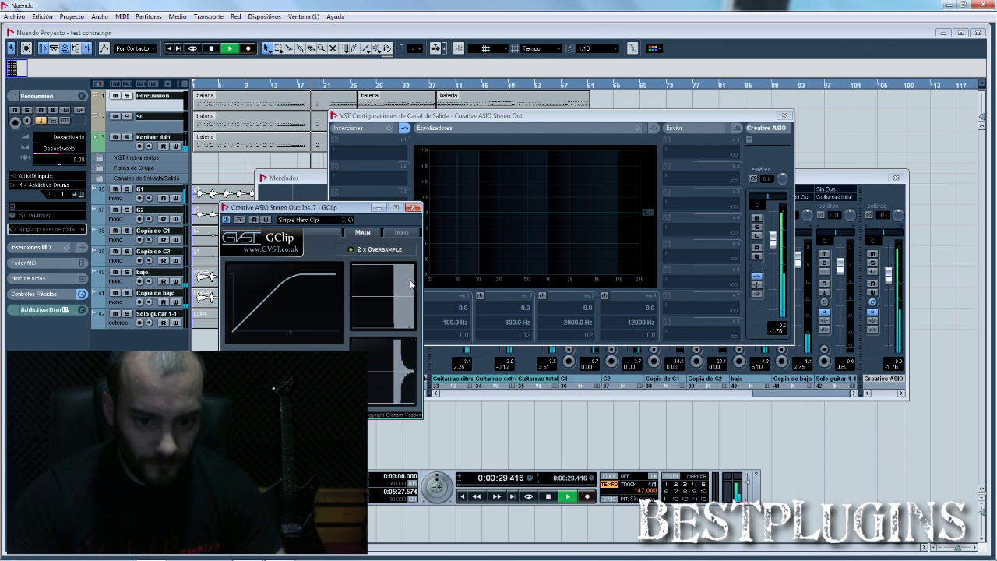
{"action": "key", "text": "space"}
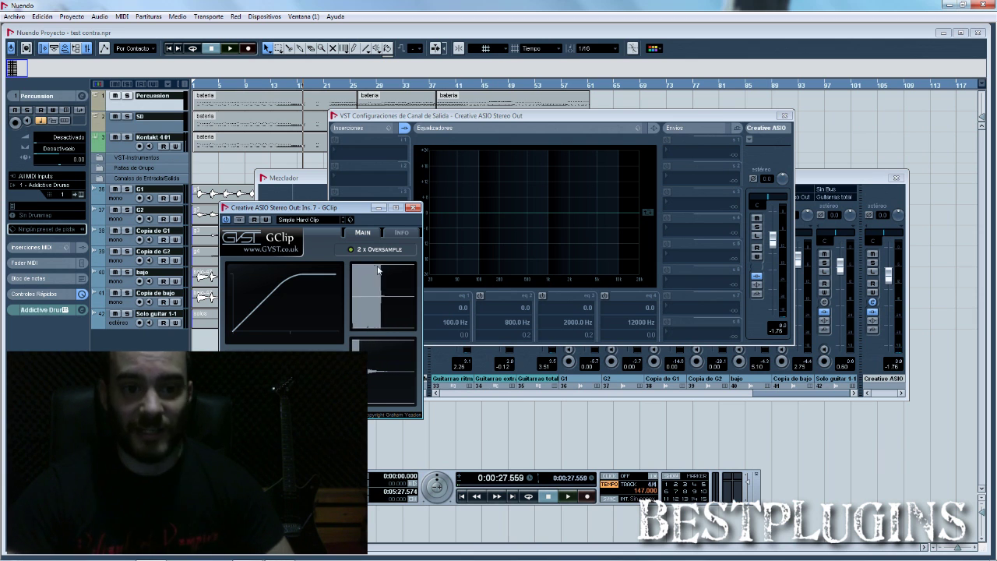
- Set the Creative ASIO stereo output fader to -6.64 dB and audition the mix with the GClip window in front
{"action": "left_click_drag", "start_coordinate": [773, 240], "coordinate": [774, 246]}
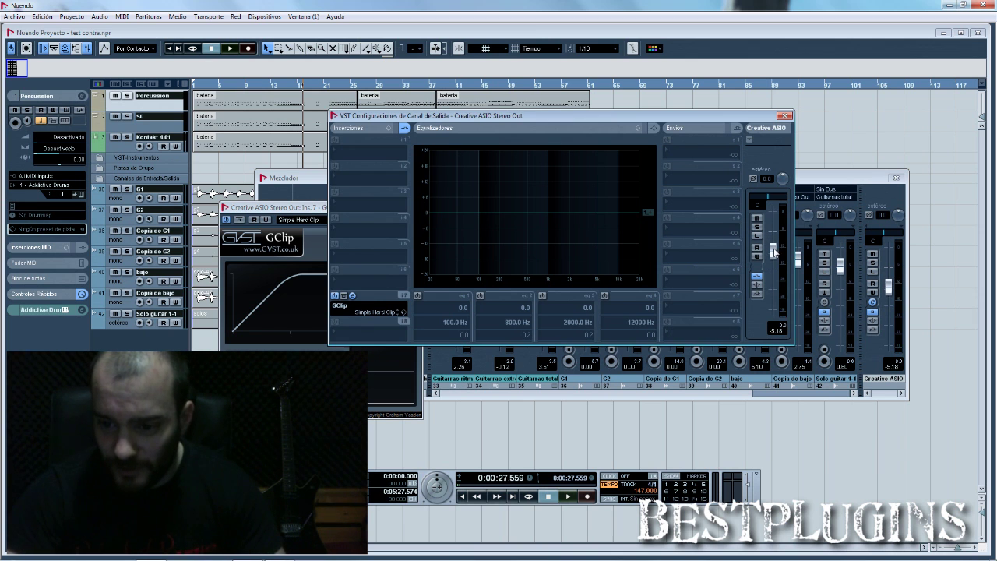
{"action": "key", "text": "space"}
{"action": "left_click", "coordinate": [320, 233]}
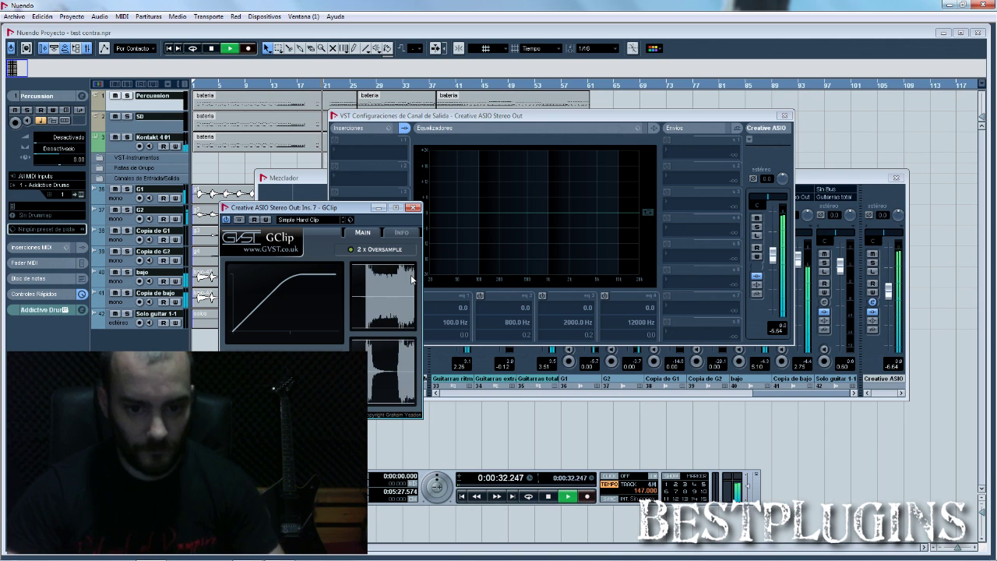
{"action": "key", "text": "space"}
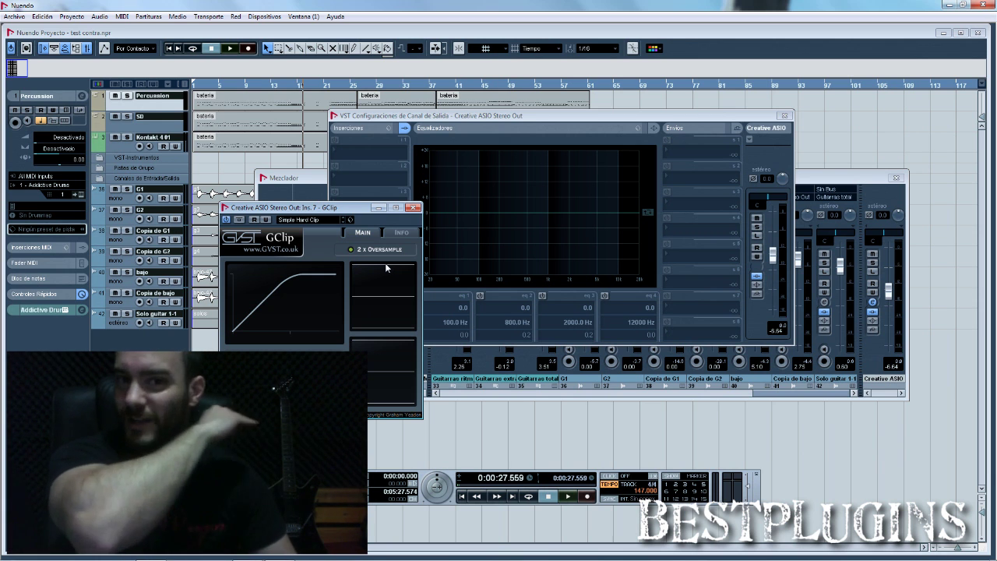
- Reposition the GClip window over the output channel's fader strip so its Gain, Clip and Softness knobs are uncovered
{"action": "left_click_drag", "start_coordinate": [353, 213], "coordinate": [395, 226]}
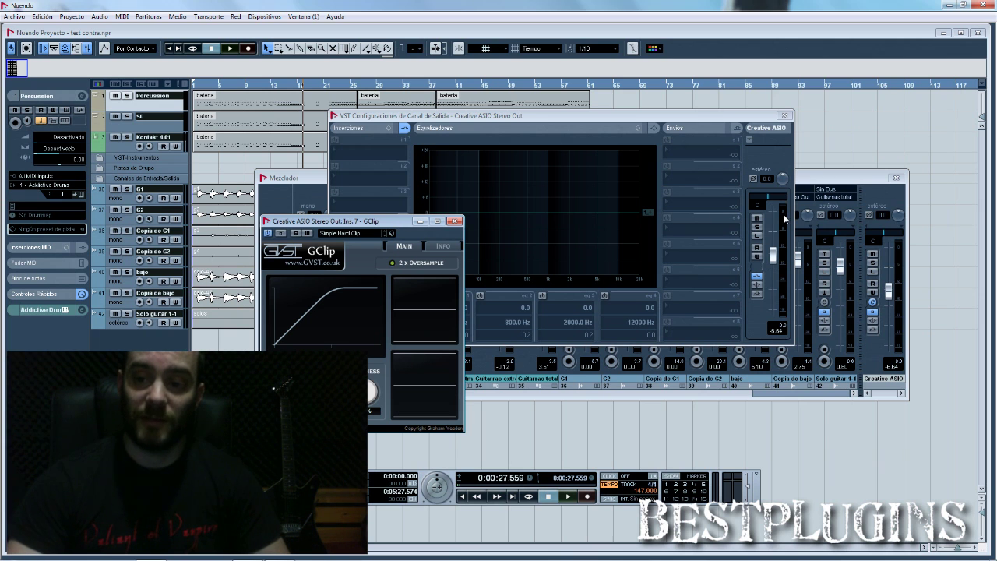
{"action": "left_click_drag", "start_coordinate": [383, 226], "coordinate": [351, 235]}
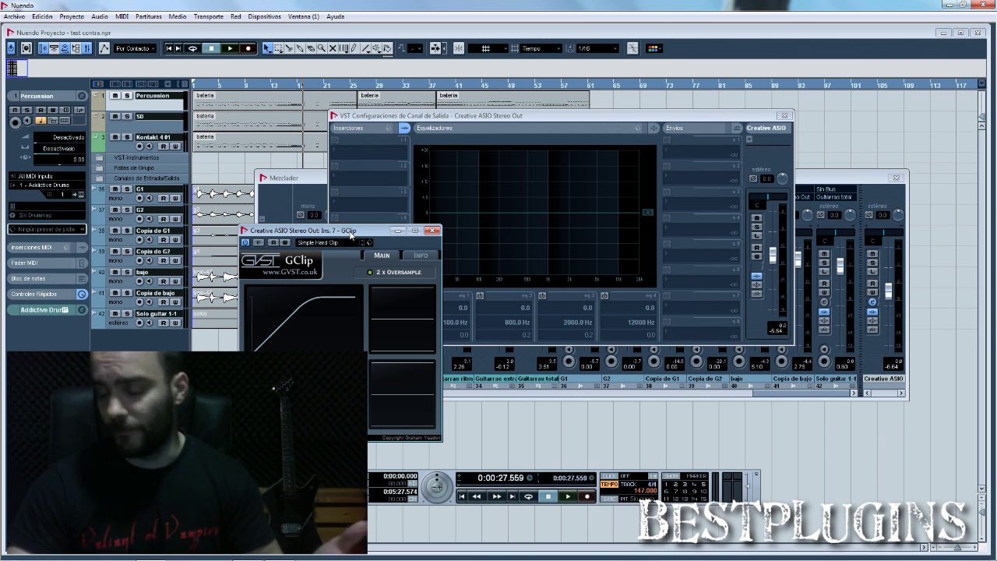
{"action": "left_click_drag", "start_coordinate": [350, 234], "coordinate": [728, 235]}
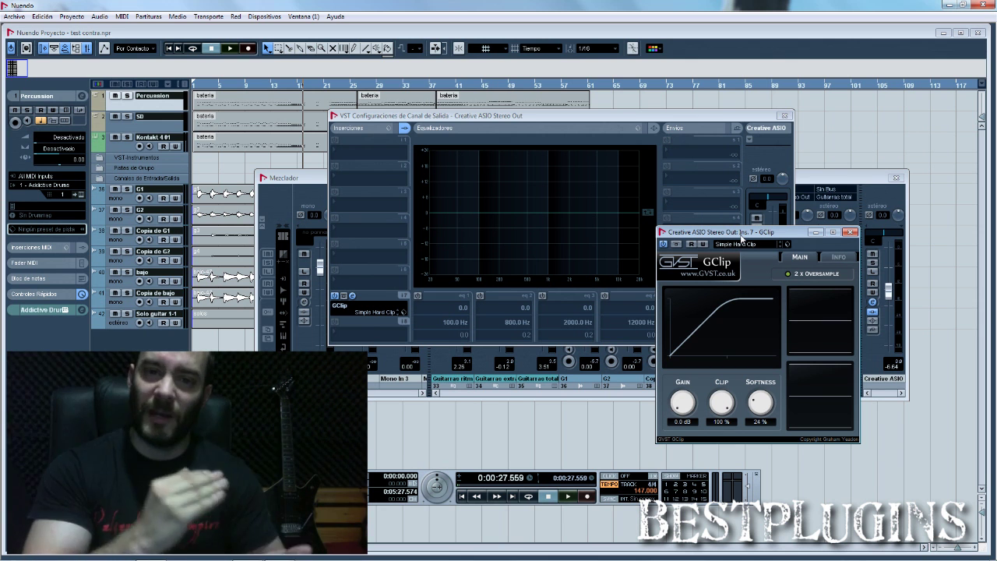
{"action": "left_click_drag", "start_coordinate": [741, 238], "coordinate": [715, 234]}
{"action": "left_click_drag", "start_coordinate": [723, 222], "coordinate": [740, 215]}
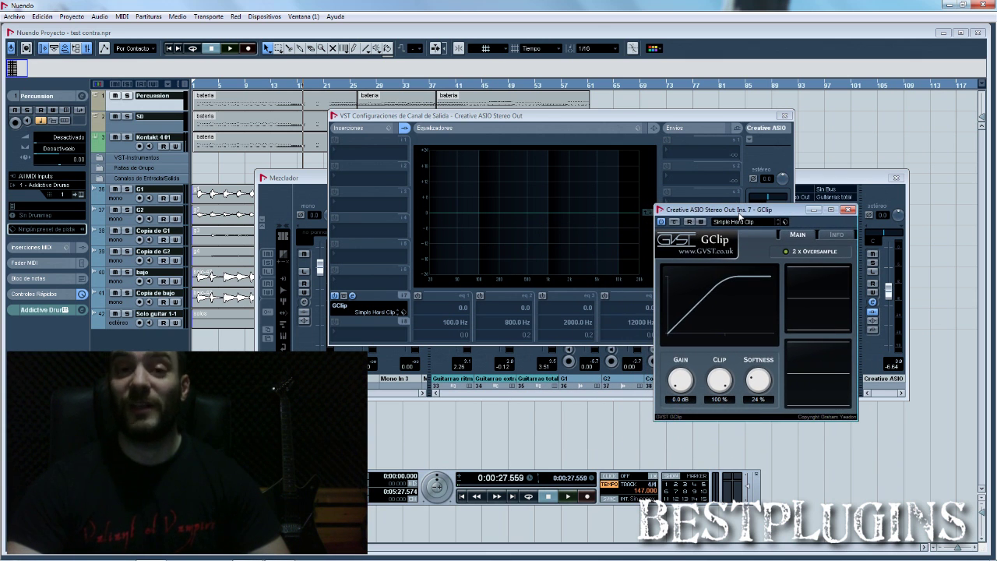
{"action": "left_click_drag", "start_coordinate": [742, 220], "coordinate": [740, 208]}
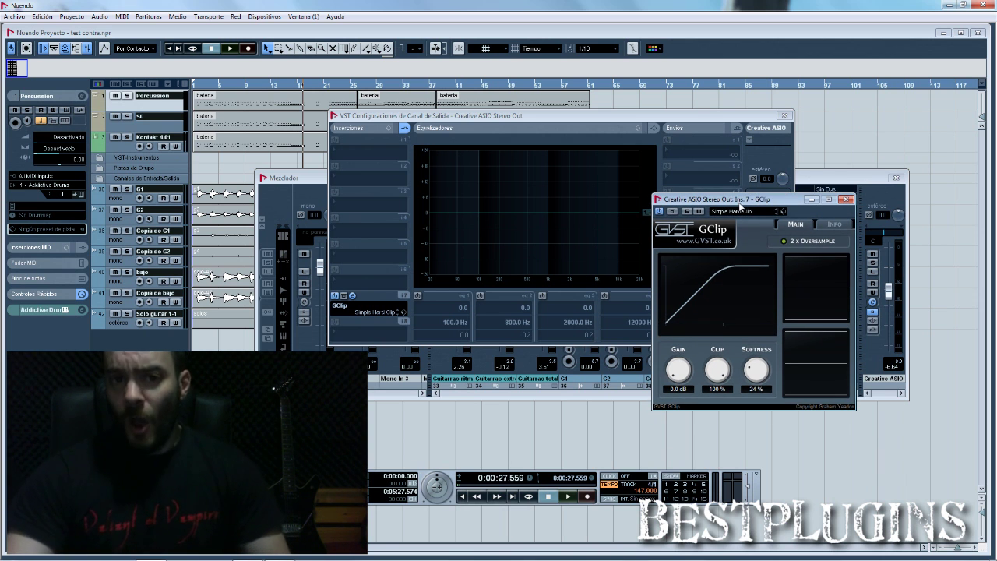